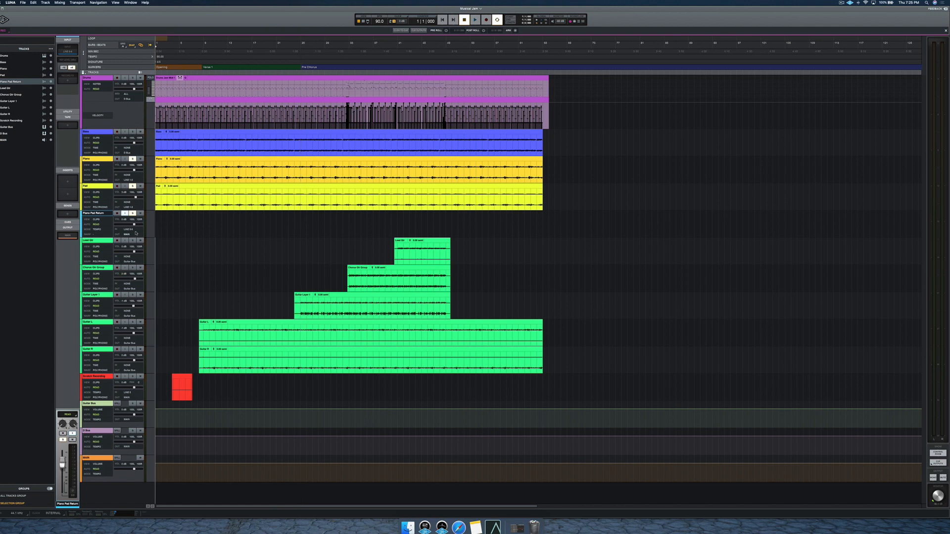
Arm the Piano Pad Return track and record the returned piano and pad signal onto it.
{"action": "key", "text": "shift+r"}
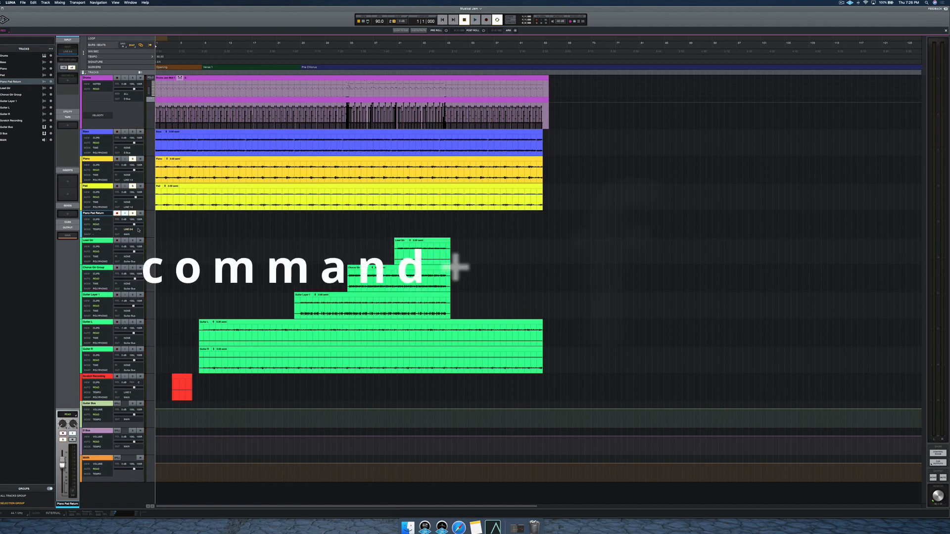
{"action": "key", "text": "super+space"}
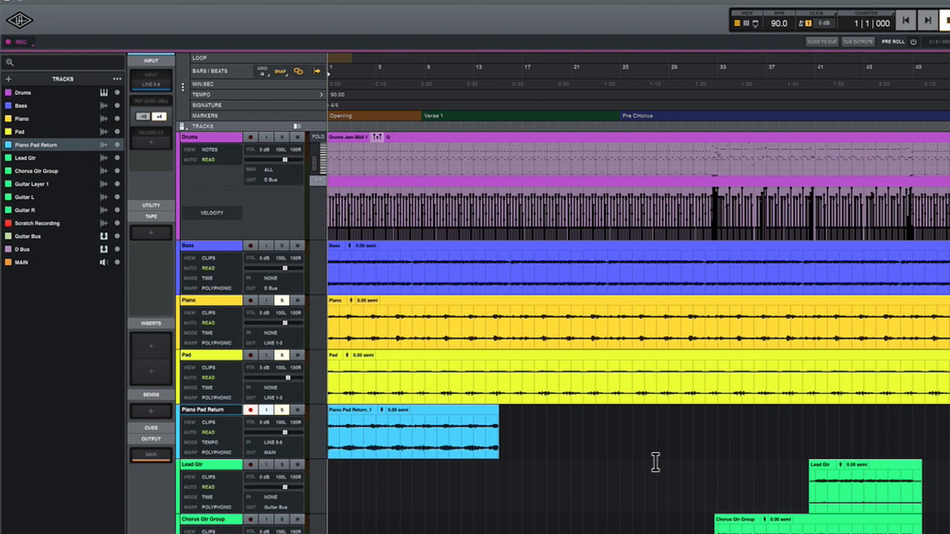
{"action": "key", "text": "super+shift+n"}
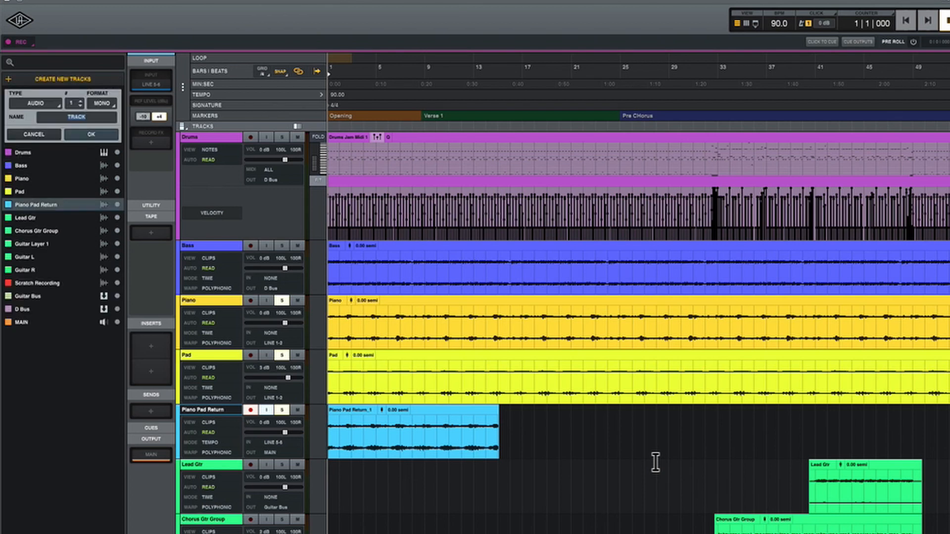
{"action": "type", "text": "Virtual Track Scratch"}
{"action": "key", "text": "Return"}
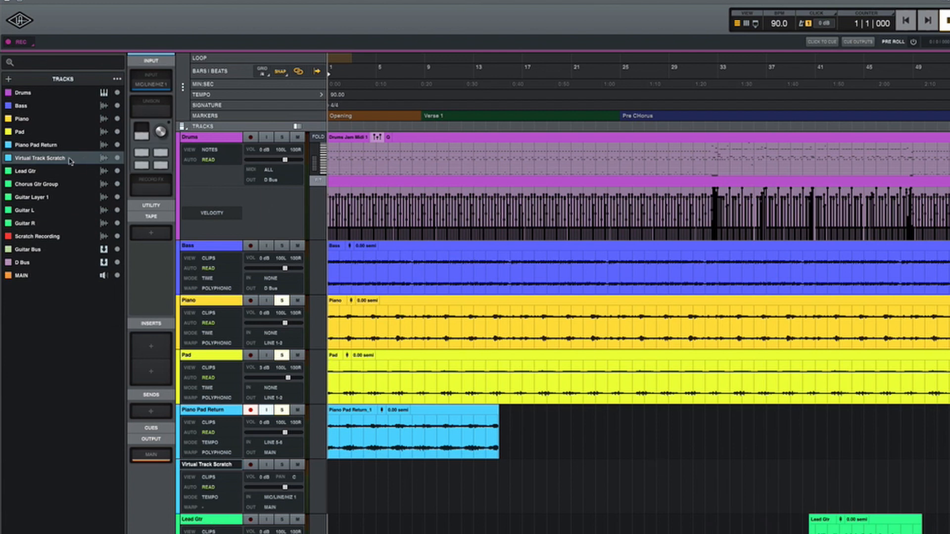
{"action": "key", "text": "Delete"}
Create one stereo audio track named Virtual Scratch Track below Piano Pad Return.
{"action": "key", "text": "super+shift+n"}
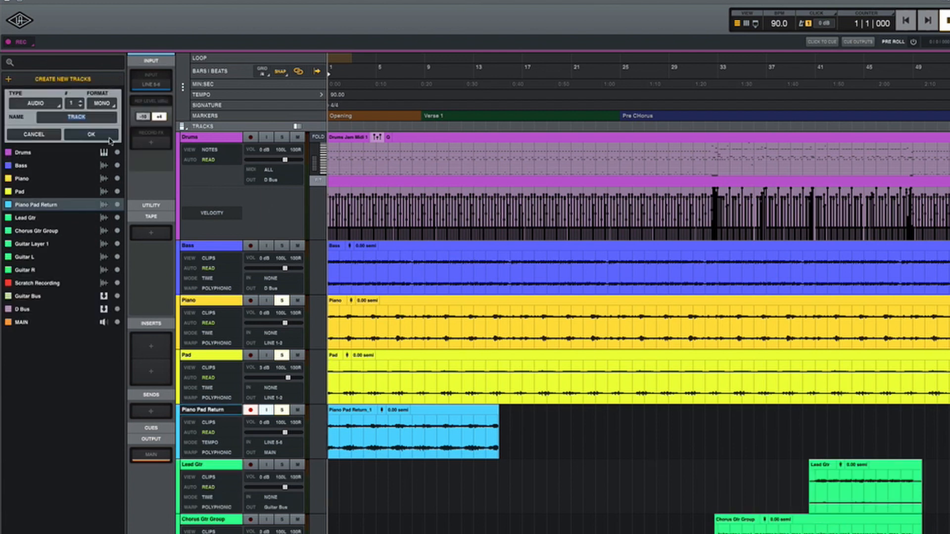
{"action": "left_click", "coordinate": [99, 104]}
{"action": "left_click", "coordinate": [106, 125]}
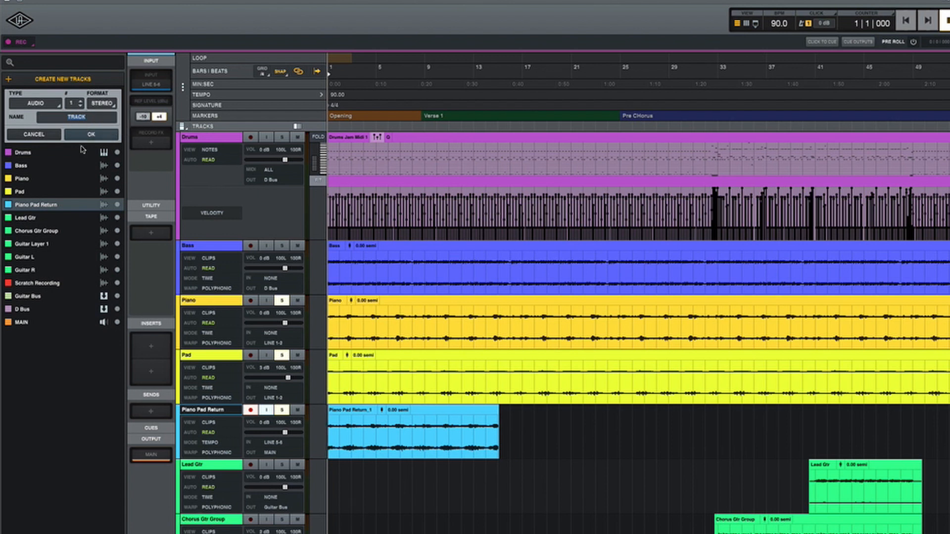
{"action": "type", "text": "Virtual Scratch Track"}
{"action": "key", "text": "Return"}
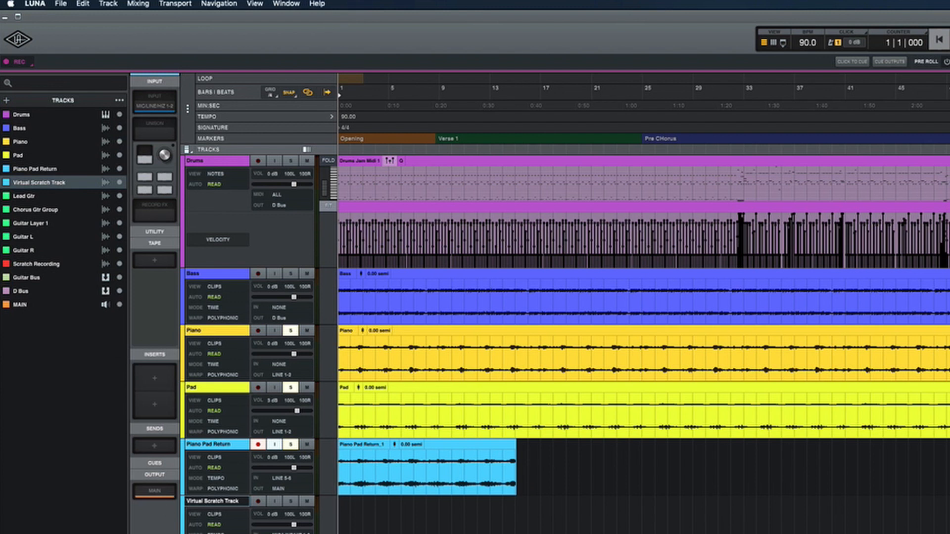
Set the Virtual Scratch Track's input routing to VIRTUAL 1-2.
{"action": "left_click", "coordinate": [167, 107]}
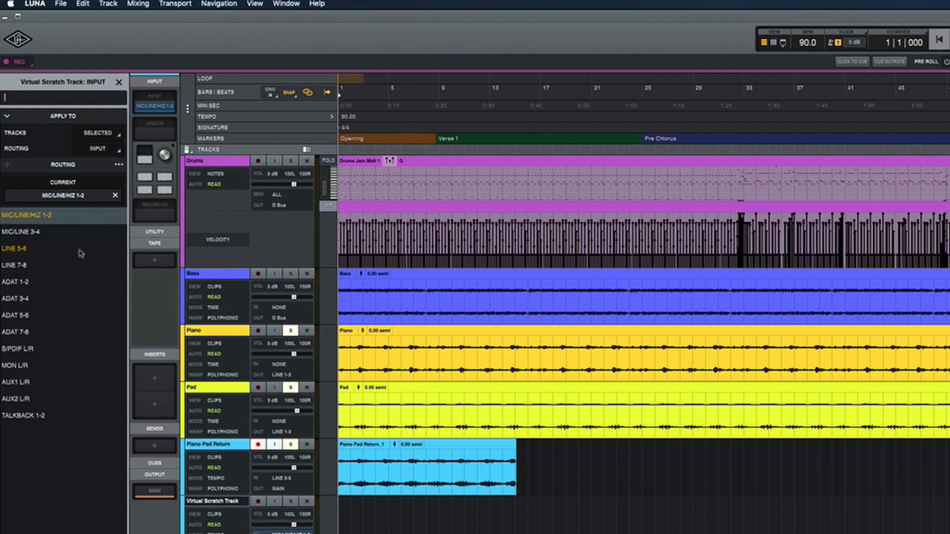
{"action": "left_click", "coordinate": [118, 82]}
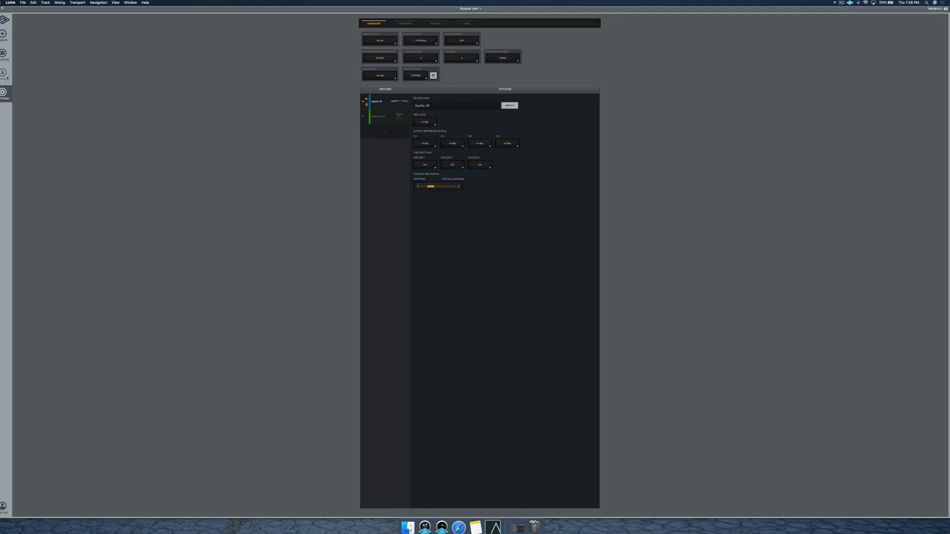
{"action": "left_click", "coordinate": [3, 35]}
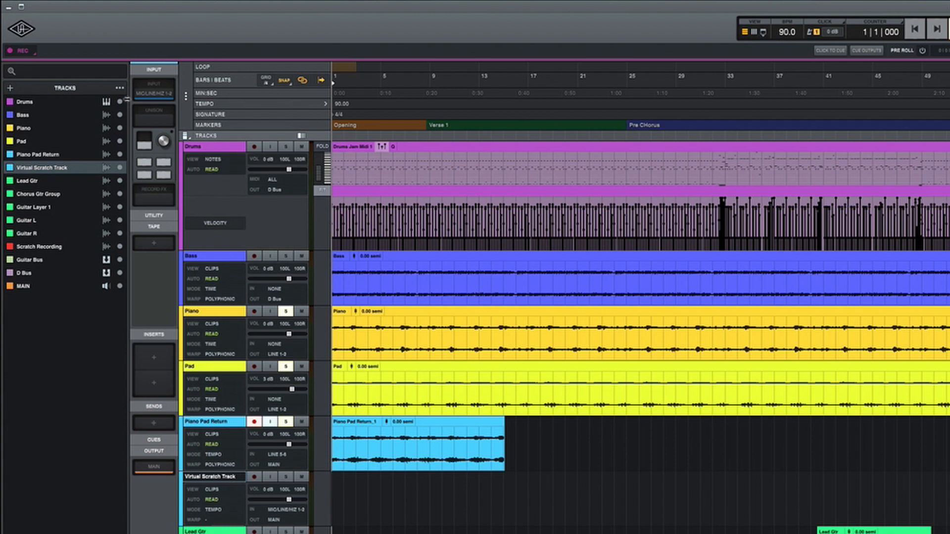
{"action": "left_click", "coordinate": [160, 96]}
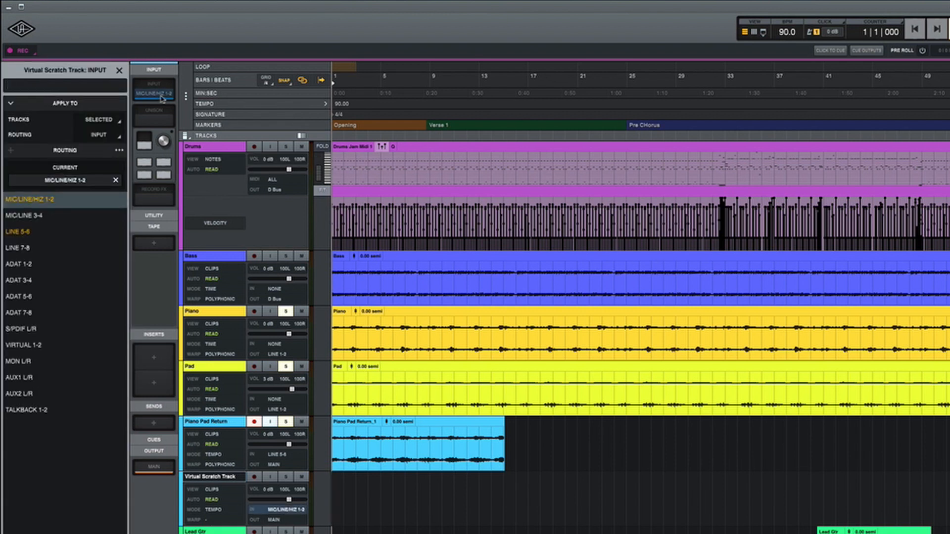
{"action": "left_click", "coordinate": [24, 345]}
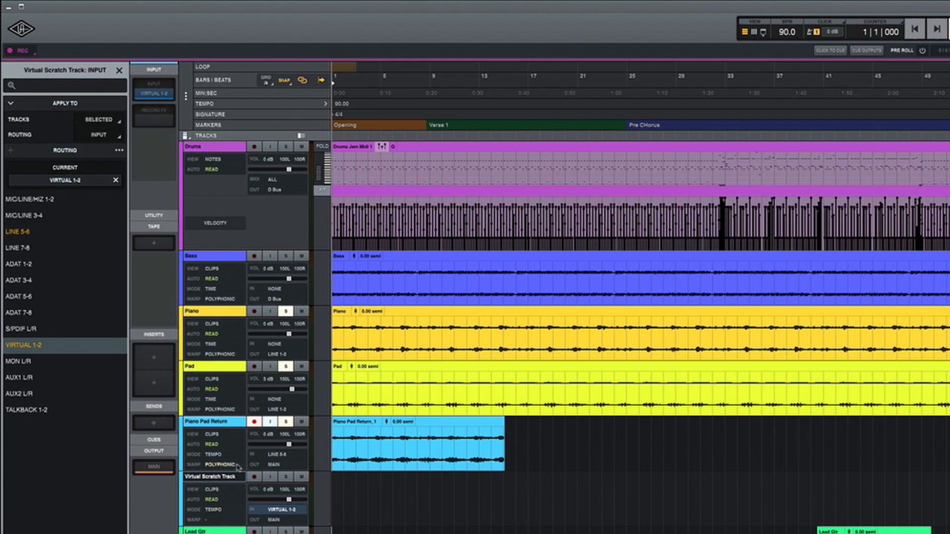
Change the Virtual Scratch Track's colour to red.
{"action": "left_click", "coordinate": [198, 486]}
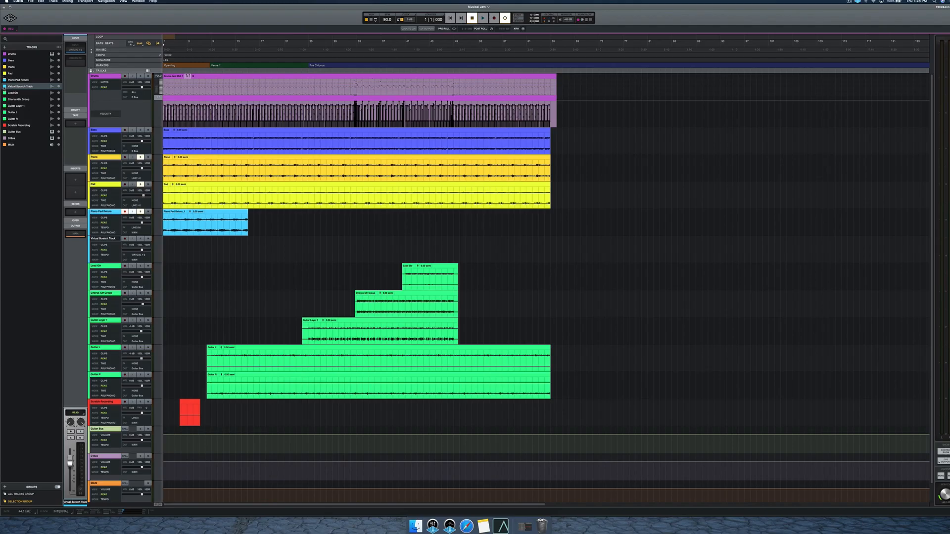
{"action": "left_click", "coordinate": [4, 87]}
{"action": "left_click", "coordinate": [27, 62]}
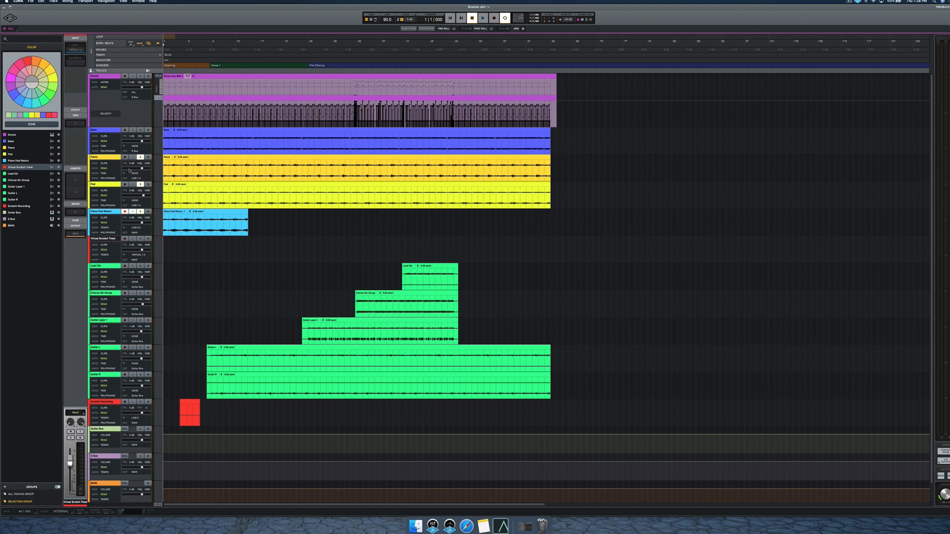
Insert the Pultec EQP-1A in the Pad track's first insert slot in the mixer and adjust its high frequency control.
{"action": "left_click", "coordinate": [104, 186]}
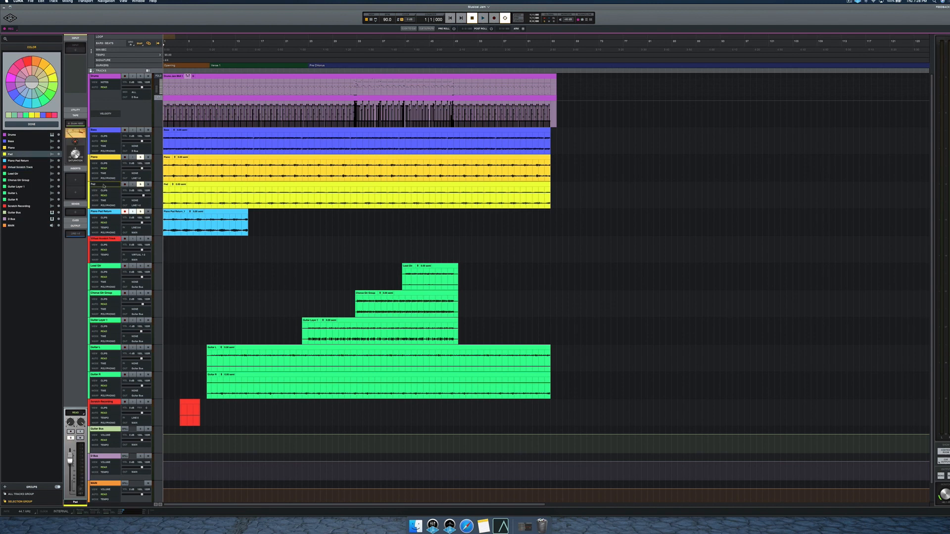
{"action": "key", "text": "super+equal"}
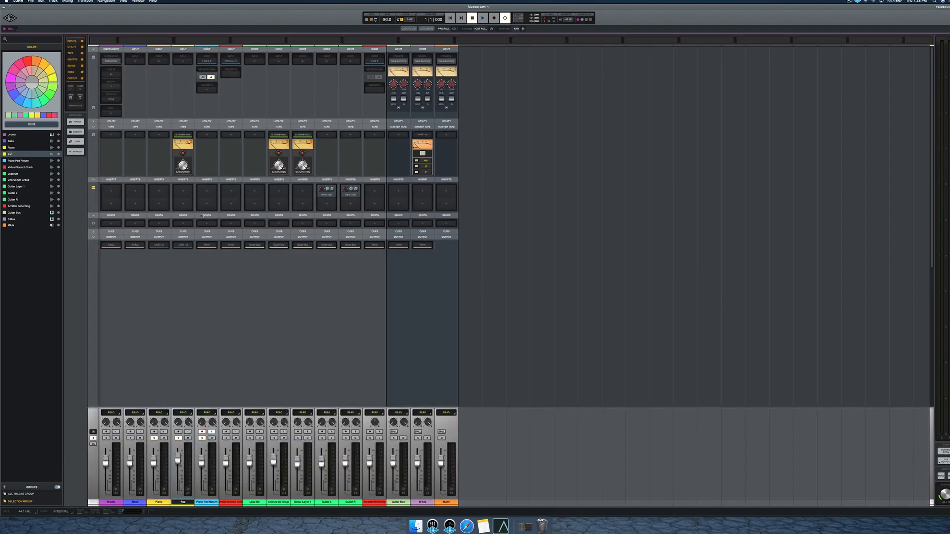
{"action": "left_click", "coordinate": [186, 192]}
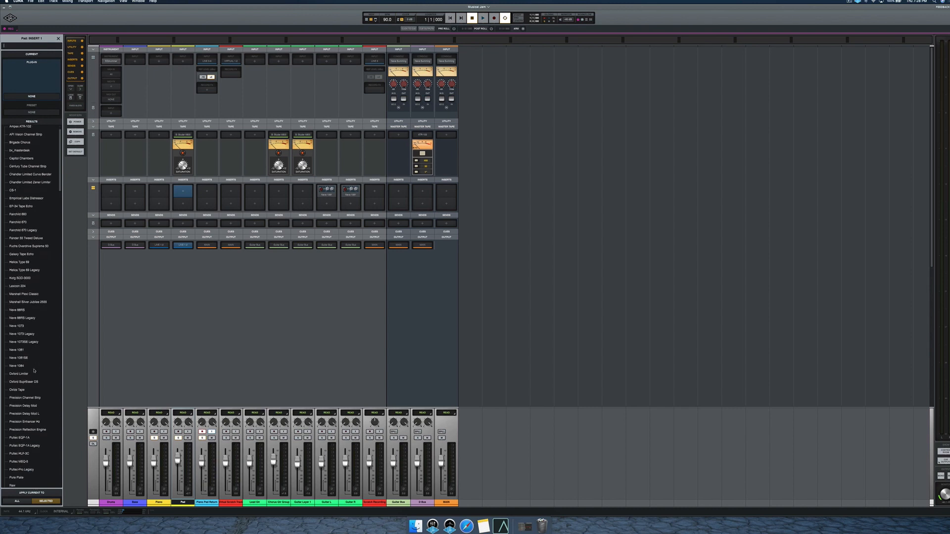
{"action": "scroll", "coordinate": [27, 396], "scroll_direction": "down", "scroll_amount": 2}
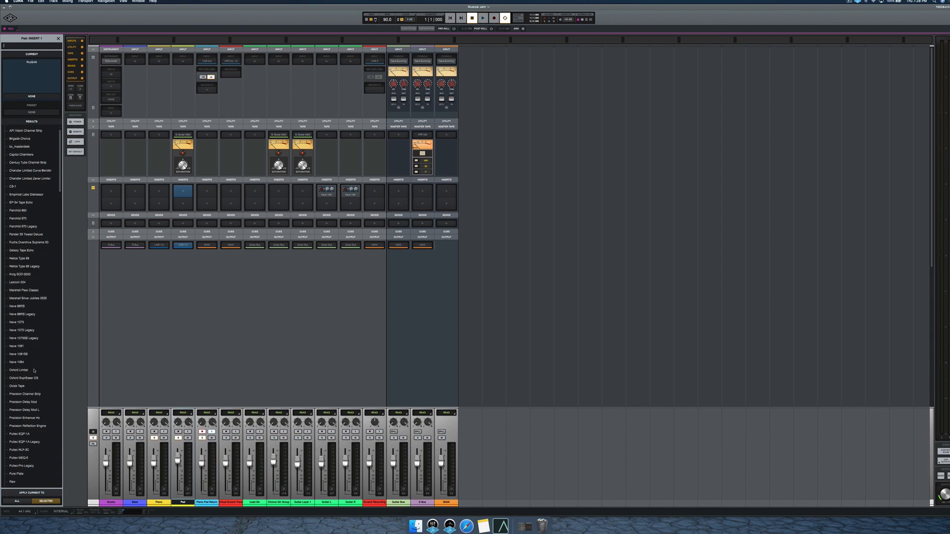
{"action": "left_click", "coordinate": [20, 434]}
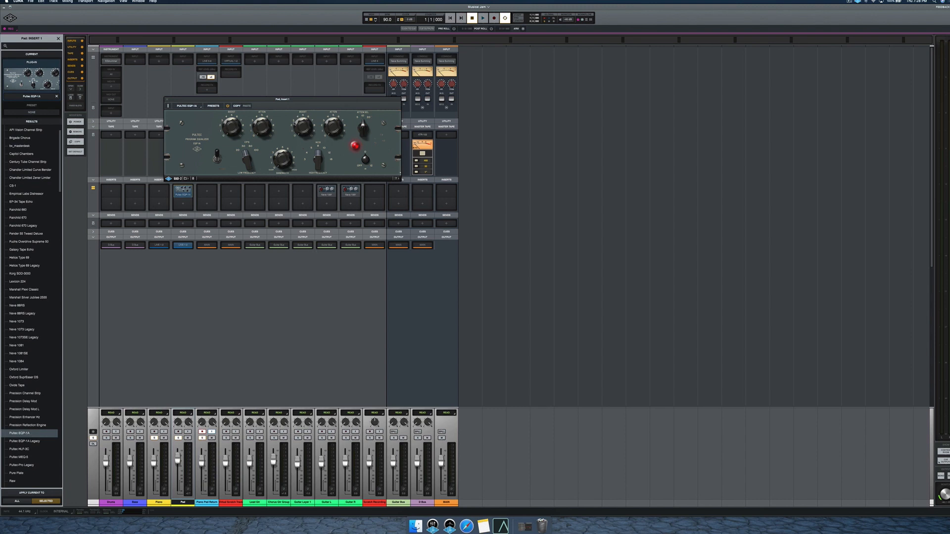
{"action": "left_click_drag", "start_coordinate": [315, 100], "coordinate": [335, 140]}
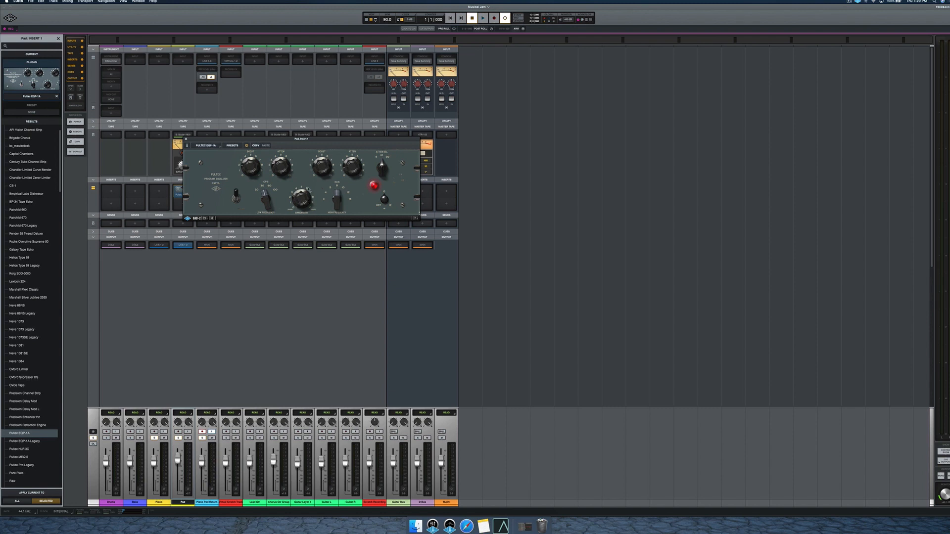
{"action": "left_click_drag", "start_coordinate": [341, 201], "coordinate": [334, 189]}
{"action": "left_click", "coordinate": [186, 139]}
Insert the V76 Preamp in the Pad track's second insert slot and play the session to listen to it.
{"action": "left_click", "coordinate": [188, 206]}
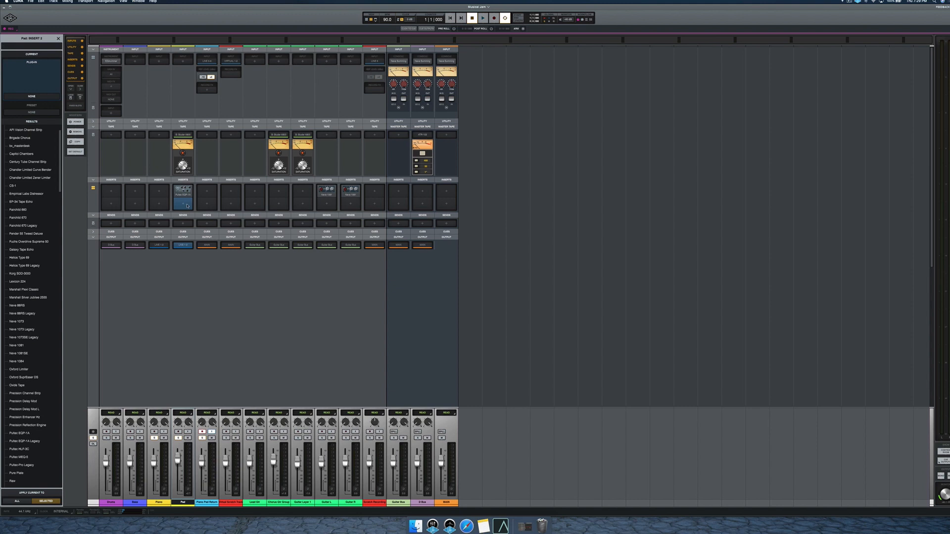
{"action": "scroll", "coordinate": [6, 319], "scroll_direction": "down", "scroll_amount": 5}
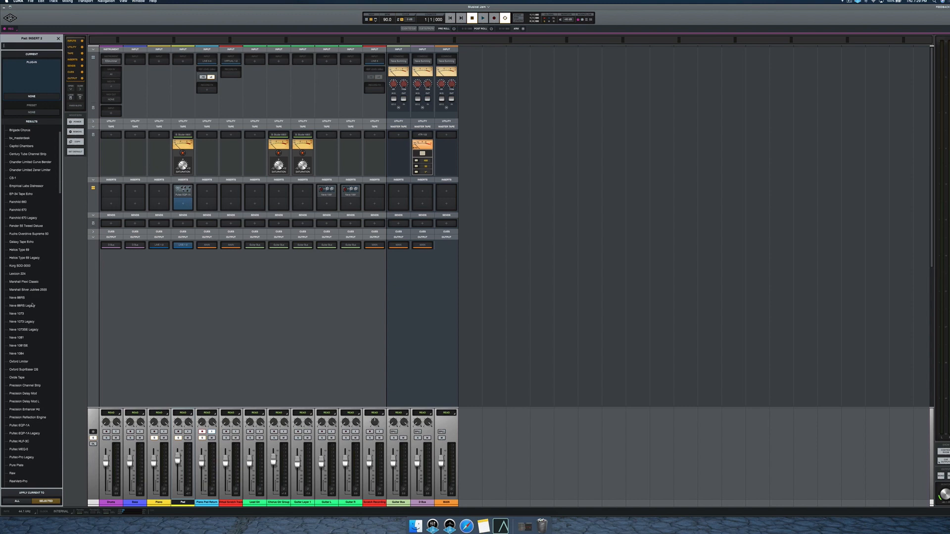
{"action": "scroll", "coordinate": [32, 305], "scroll_direction": "down", "scroll_amount": 8}
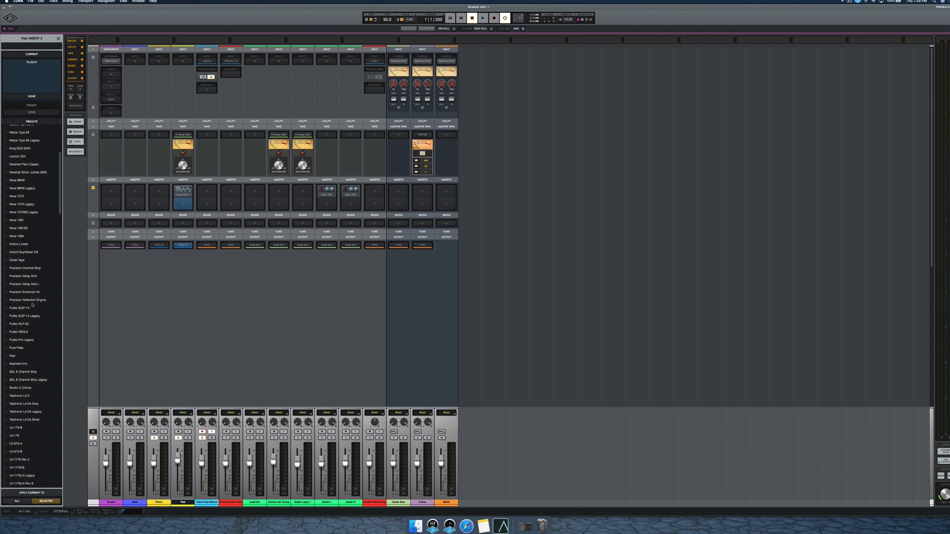
{"action": "scroll", "coordinate": [29, 448], "scroll_direction": "down", "scroll_amount": 3}
{"action": "double_click", "coordinate": [18, 433]}
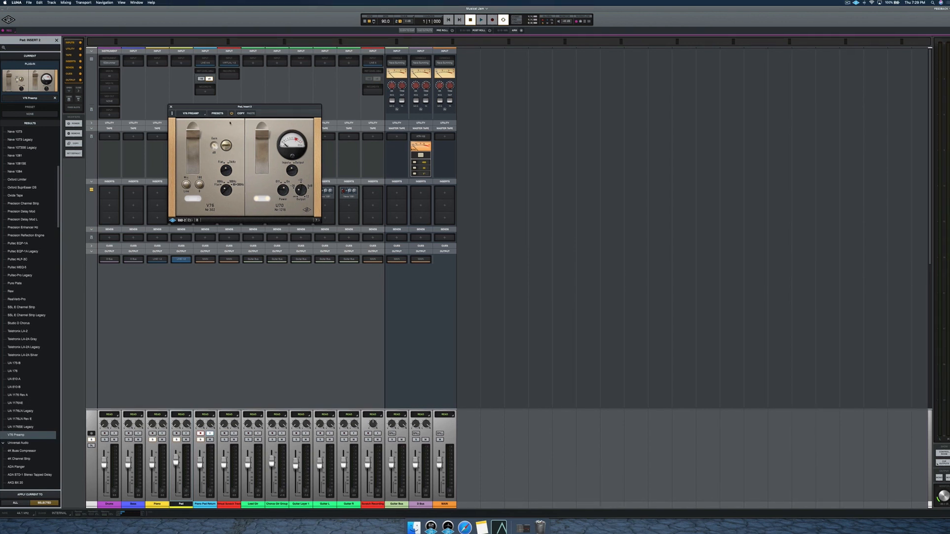
{"action": "key", "text": "space"}
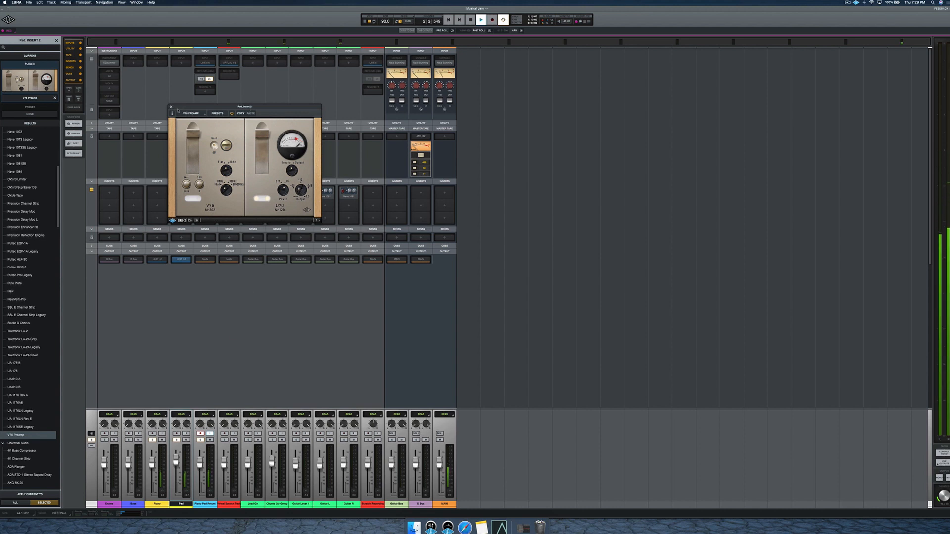
{"action": "left_click", "coordinate": [171, 107]}
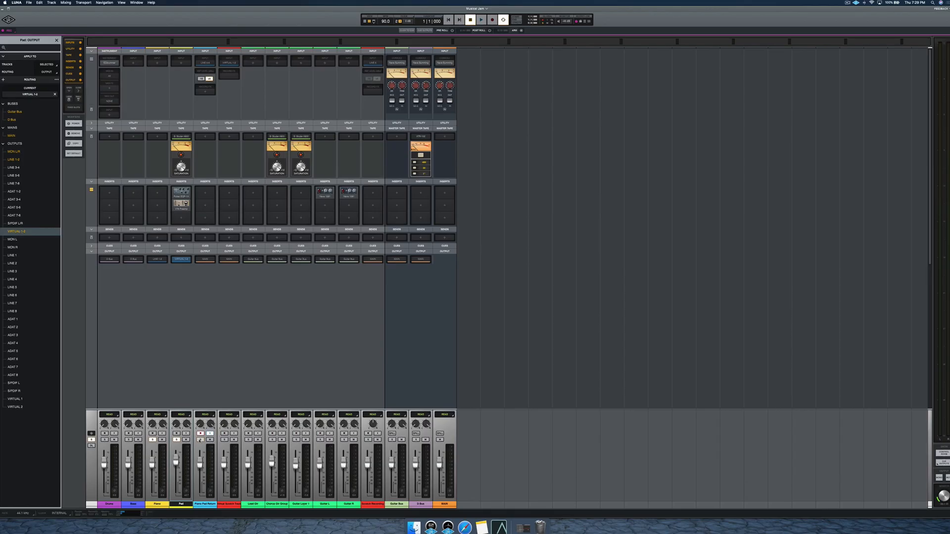
Disarm the Piano Pad Return track and route the Piano and Pad outputs to MAIN.
{"action": "left_click", "coordinate": [200, 434]}
{"action": "key", "text": "space"}
{"action": "left_click", "coordinate": [160, 260]}
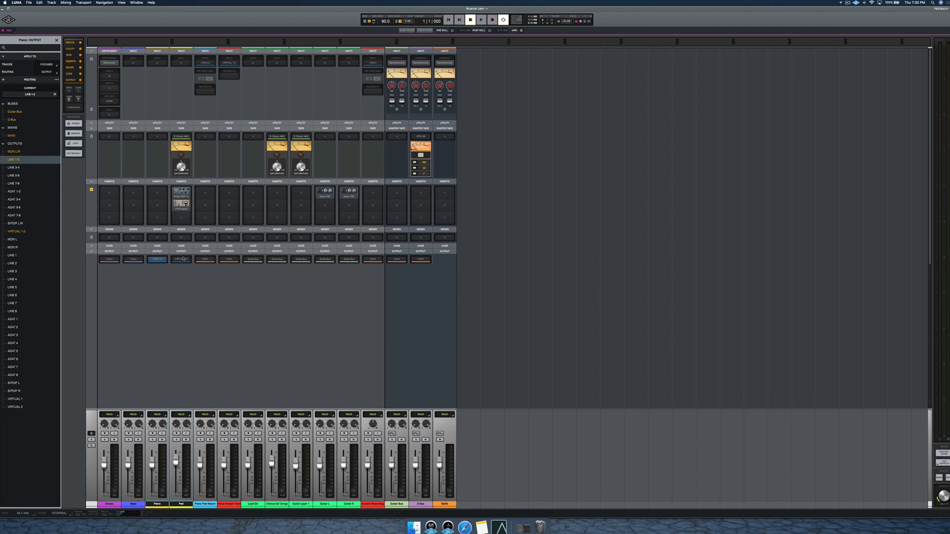
{"action": "left_click", "coordinate": [182, 260]}
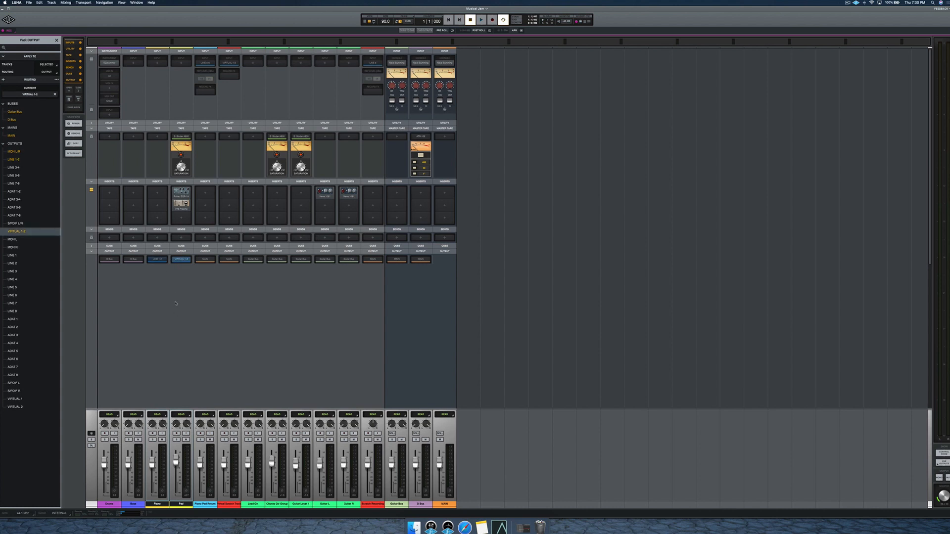
{"action": "left_click", "coordinate": [17, 135]}
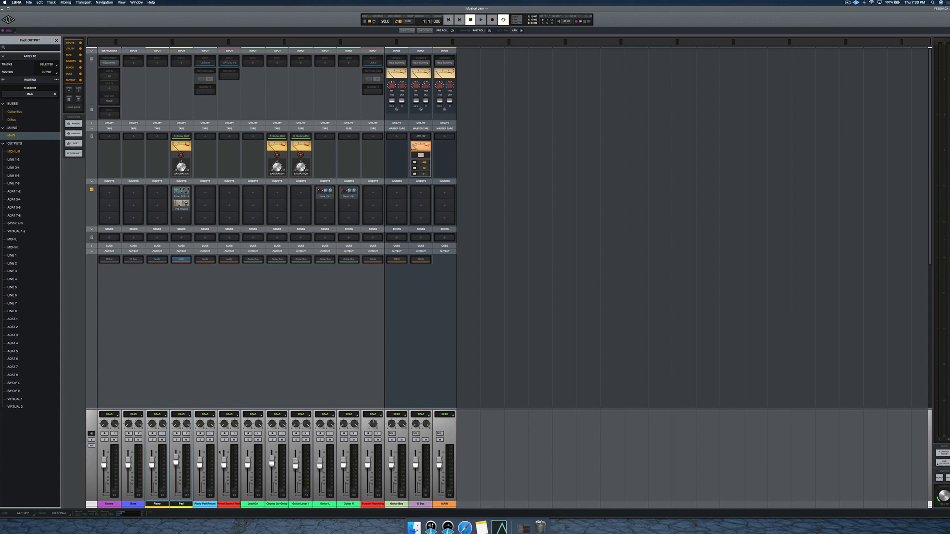
Mute the Piano Pad Return and Virtual Scratch Track tracks and hide both from the session.
{"action": "left_click", "coordinate": [207, 504]}
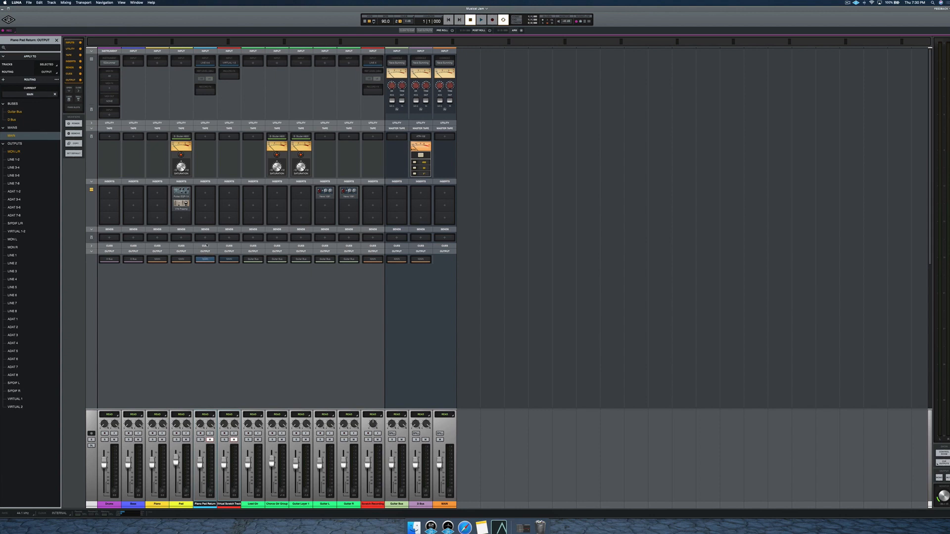
{"action": "left_click", "coordinate": [56, 40]}
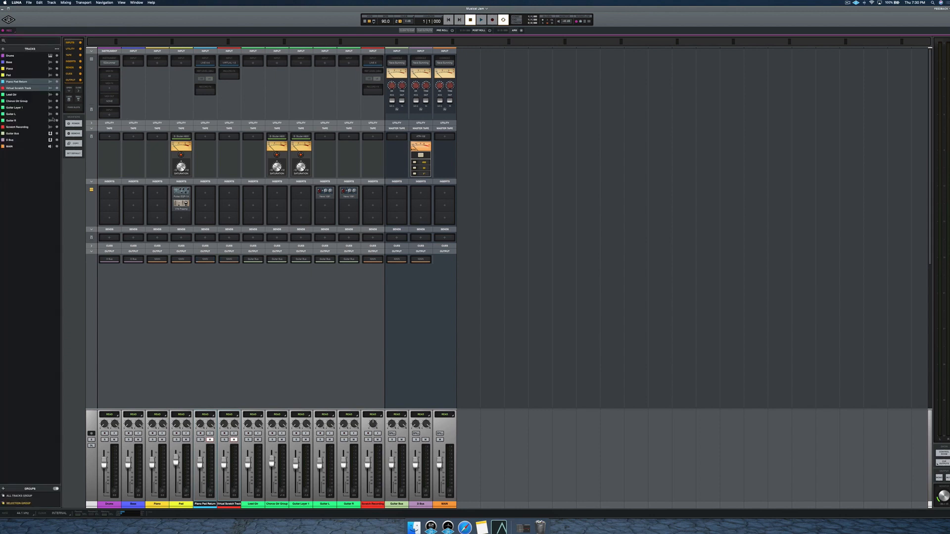
{"action": "left_click", "coordinate": [57, 88]}
{"action": "left_click", "coordinate": [57, 82]}
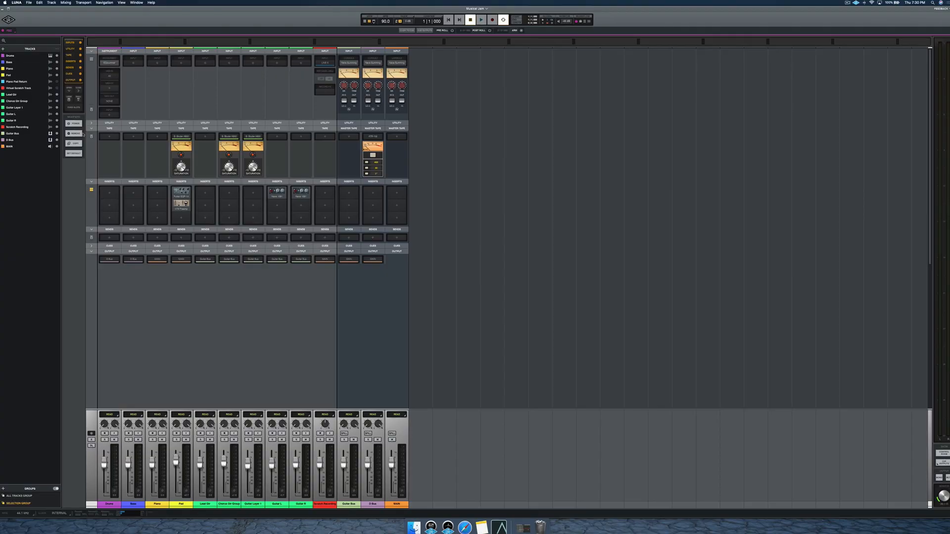
Remove the Pultec EQP-1A from the Pad track's first insert slot.
{"action": "left_click", "coordinate": [74, 133]}
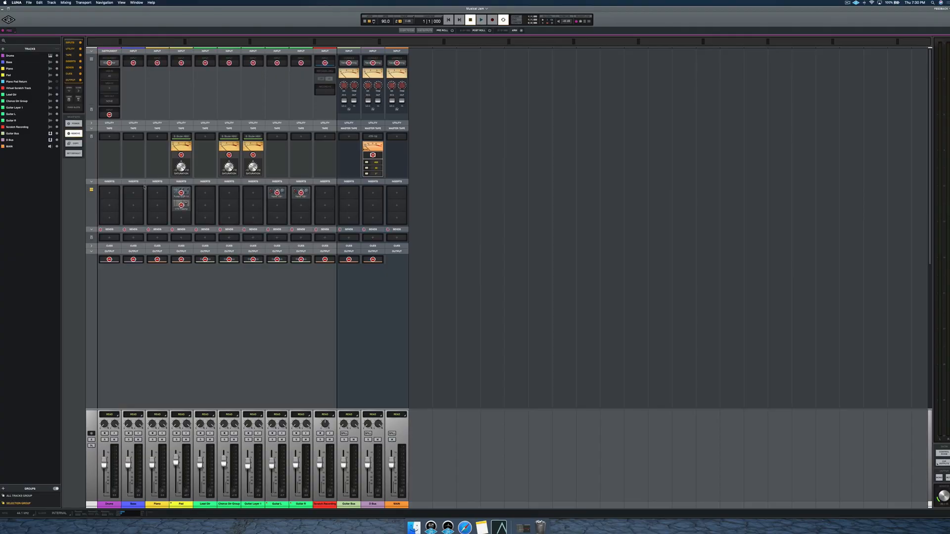
{"action": "left_click", "coordinate": [180, 194]}
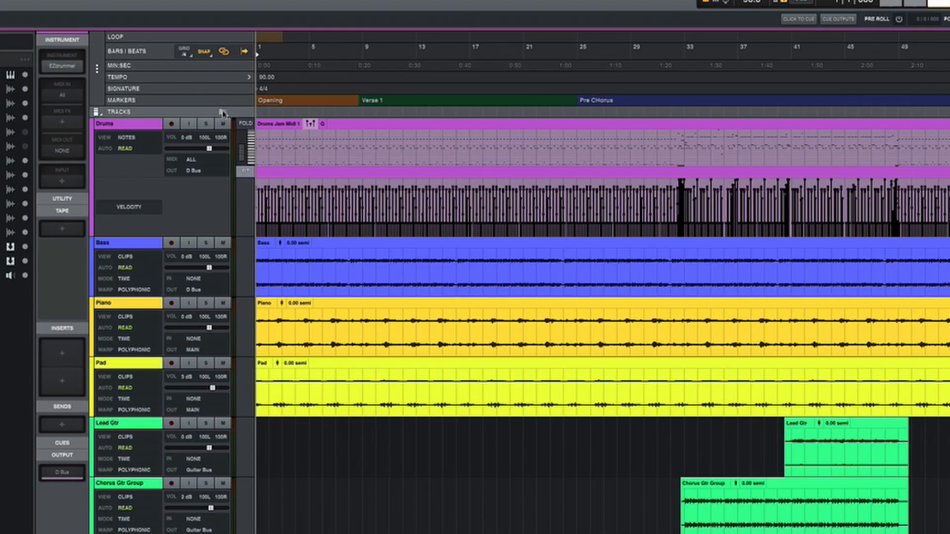
Show the track versions in the timeline and add a new version to the Scratch Recording track.
{"action": "left_click", "coordinate": [222, 112]}
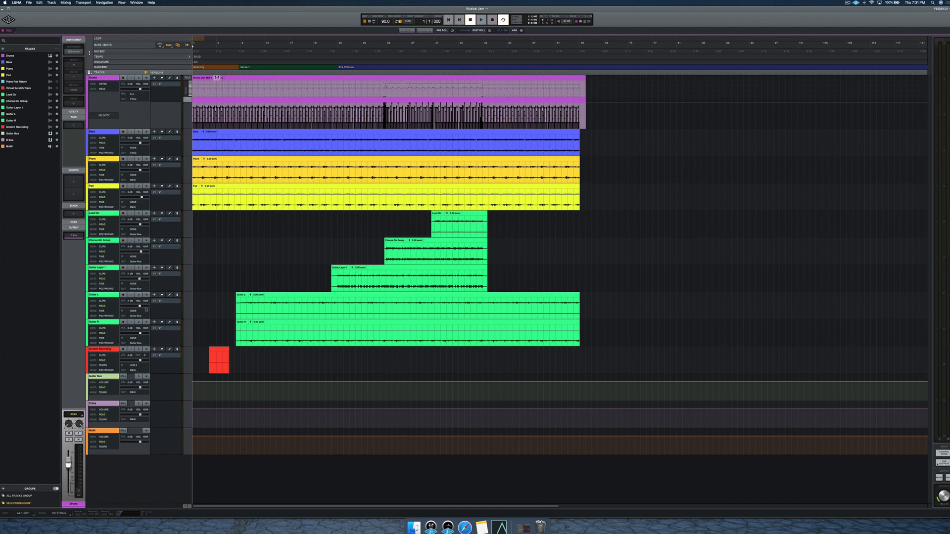
{"action": "left_click", "coordinate": [153, 351]}
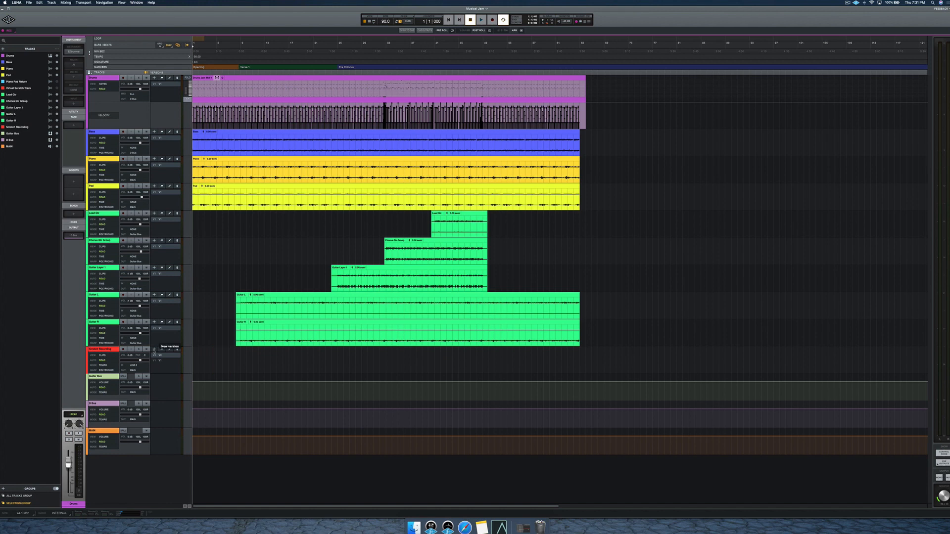
Enable input monitoring on the Scratch Recording track, arm it and start recording.
{"action": "left_click", "coordinate": [268, 364]}
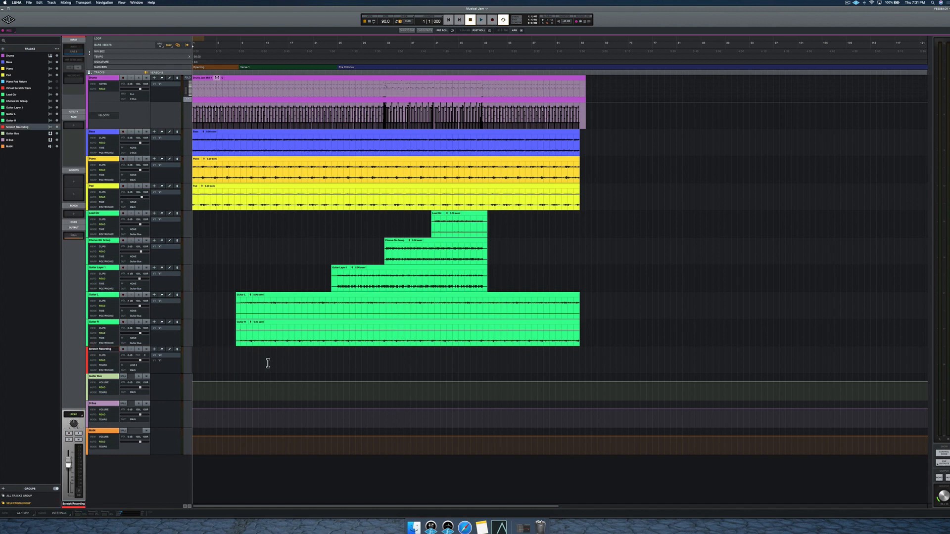
{"action": "key", "text": "shift+i"}
{"action": "key", "text": "shift+r"}
{"action": "key", "text": "r"}
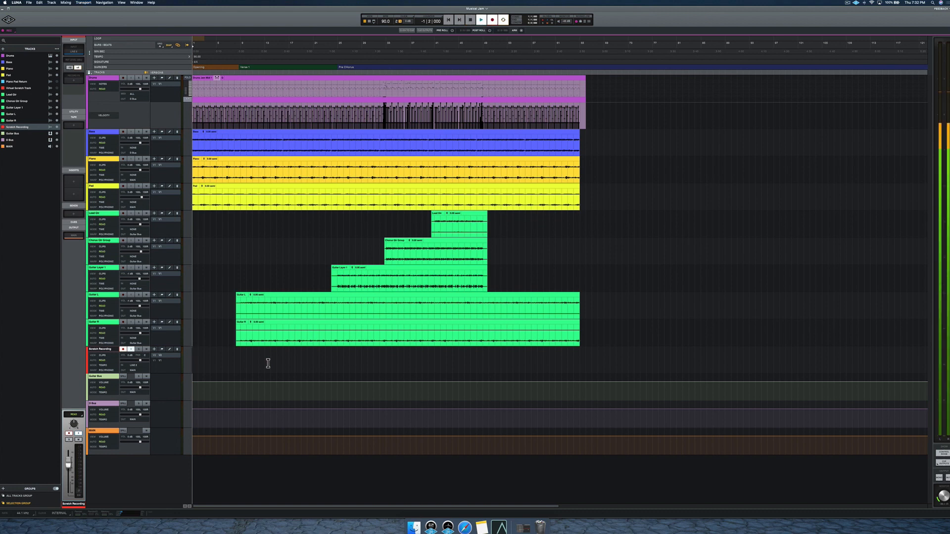